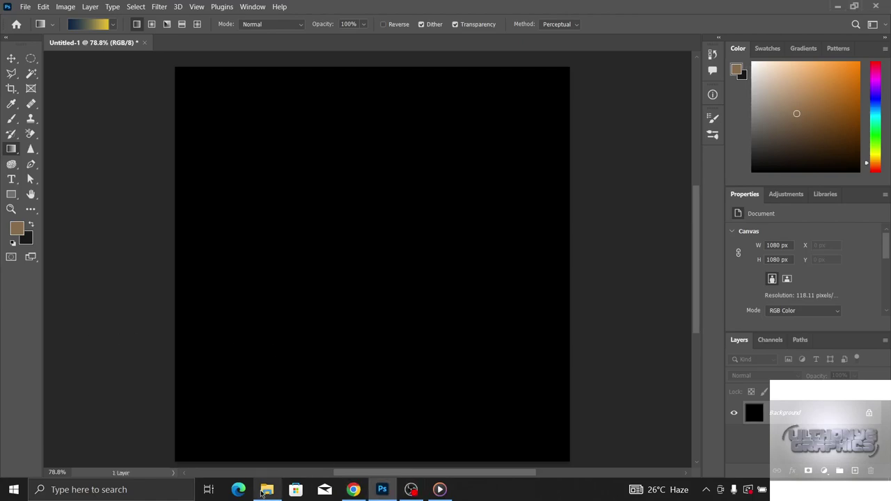
# Place the t-shirt photo pexels-karolina-grabowska-6256315 onto the black canvas at its current size
pyautogui.click(269, 487)
pyautogui.moveTo(440, 301)
pyautogui.mouseDown()
pyautogui.moveTo(381, 488)
pyautogui.moveTo(418, 351)
pyautogui.mouseUp()
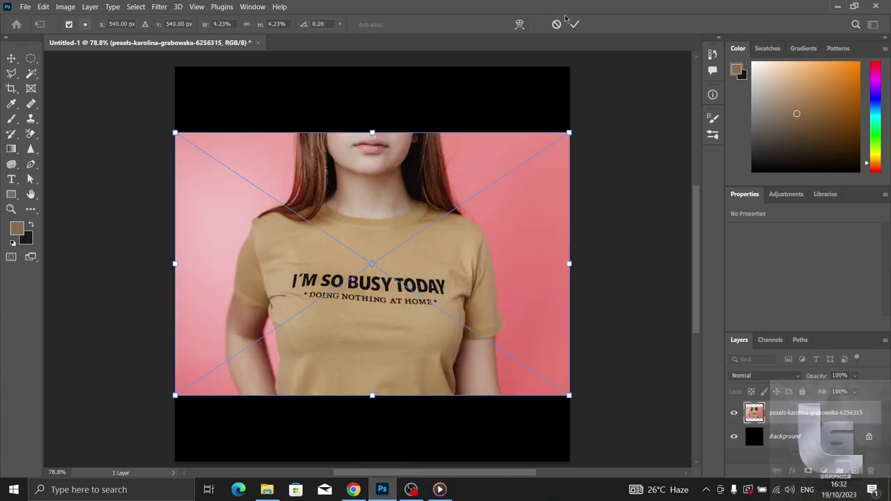
pyautogui.click(572, 24)
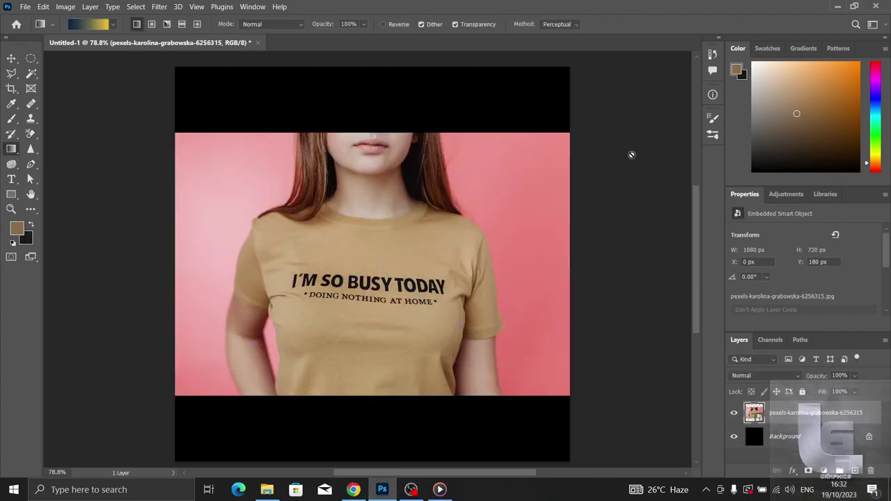
# Rasterize the photo layer into a pixel layer and zoom in on the shirt
pyautogui.rightClick(791, 419)
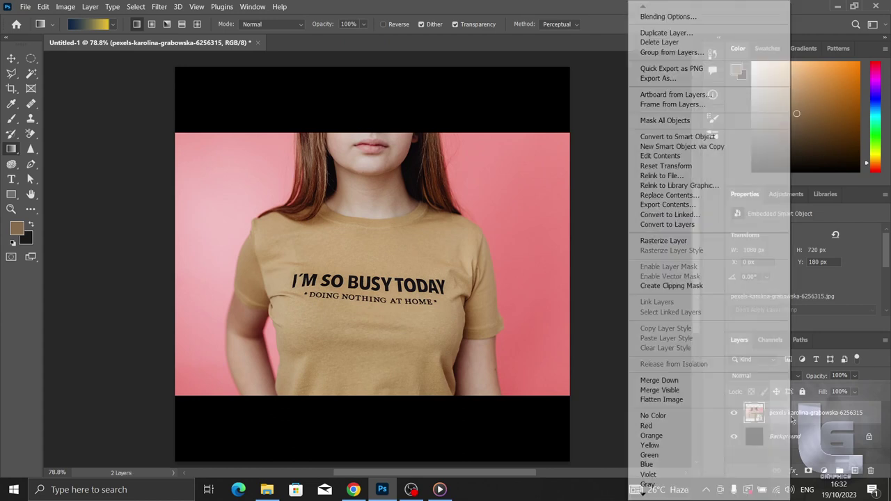
pyautogui.click(677, 243)
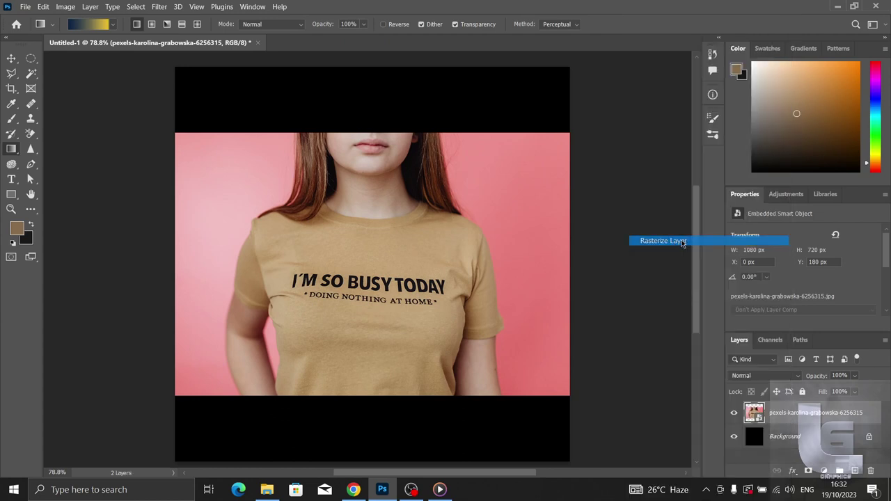
pyautogui.scroll(2, 336, 283)
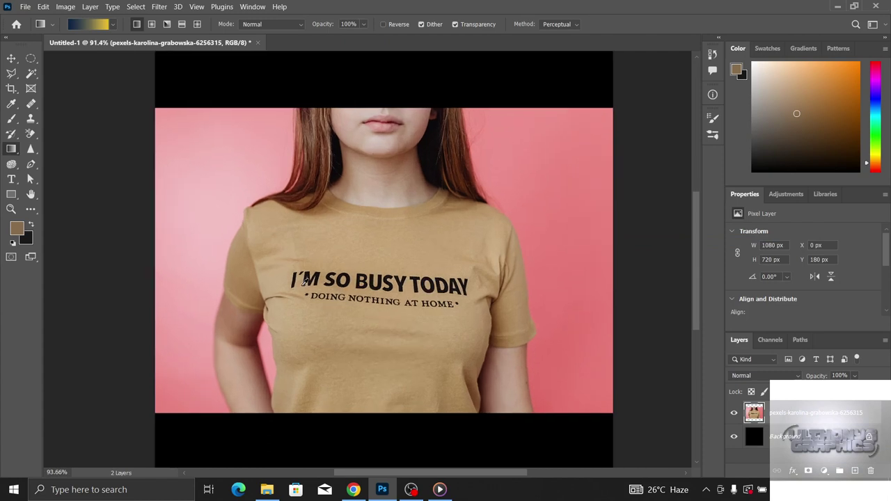
pyautogui.scroll(2, 333, 286)
pyautogui.scroll(1, 329, 290)
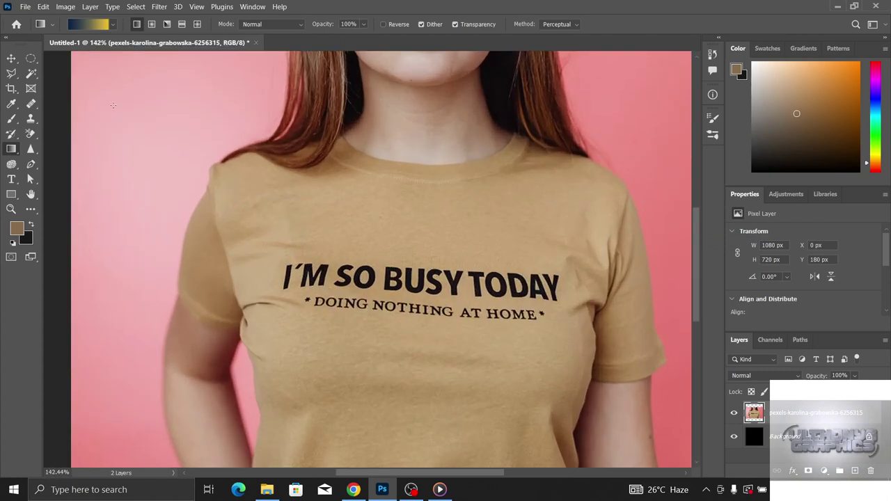
# Draw a rectangular marquee of about 444 × 115 px around both slogan lines
pyautogui.click(32, 61)
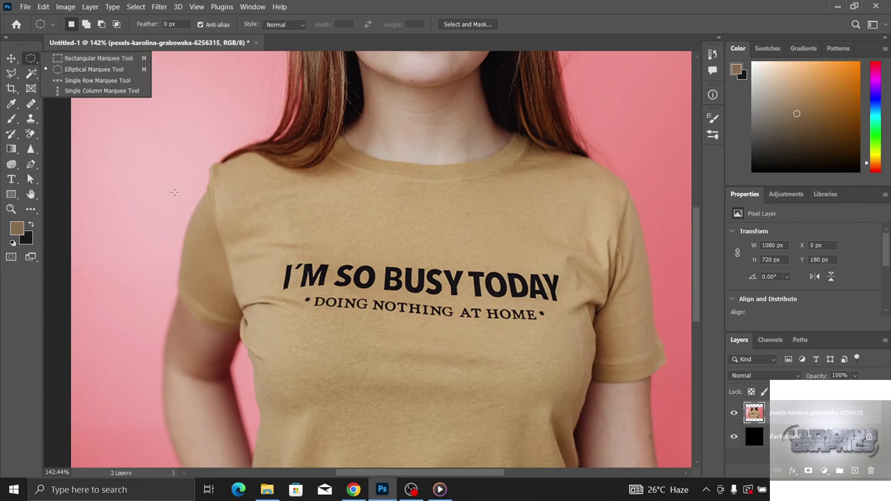
pyautogui.click(93, 61)
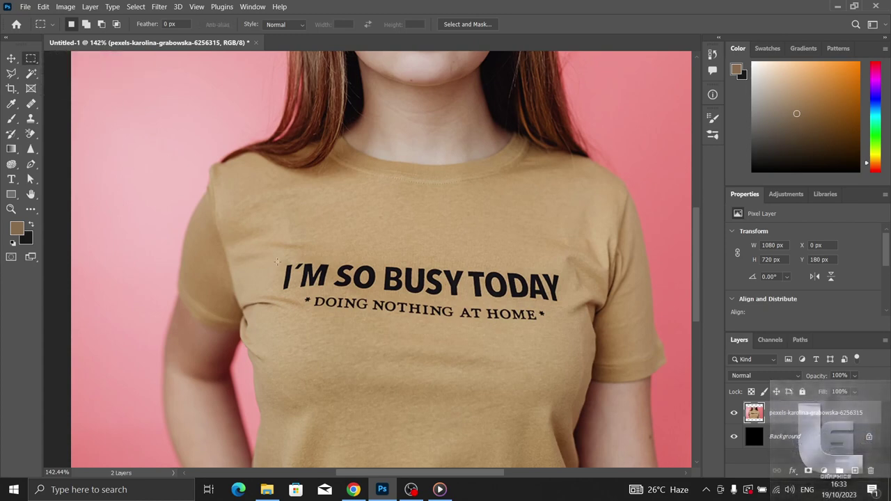
pyautogui.moveTo(273, 253); pyautogui.dragTo(565, 326)
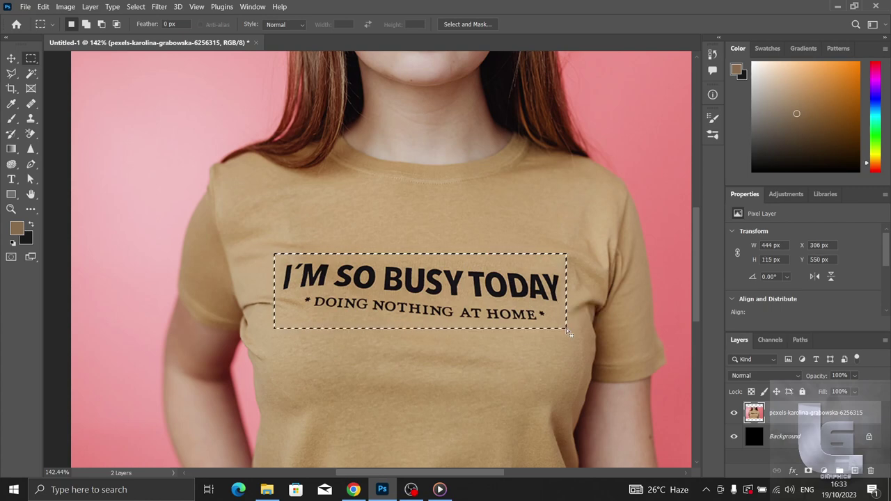
pyautogui.moveTo(566, 326); pyautogui.dragTo(568, 330)
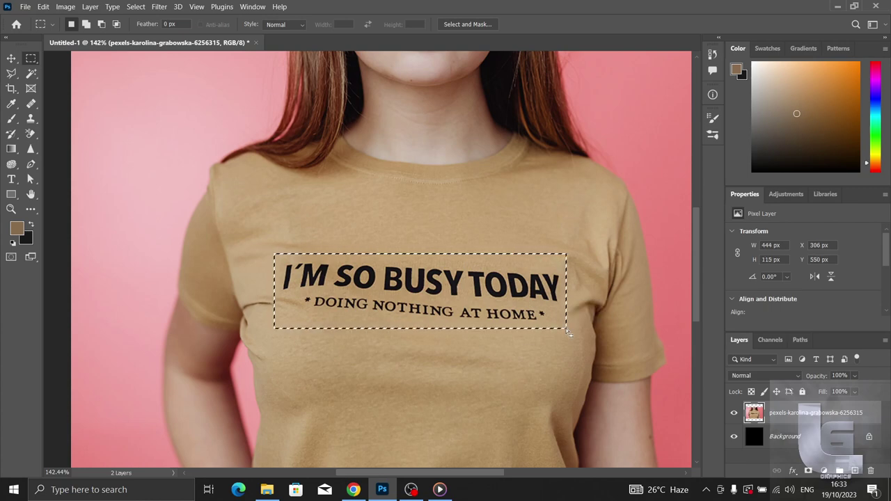
# Use Color Range at fuzziness 40, sampling the black lettering, to select only the letters
pyautogui.click(135, 7)
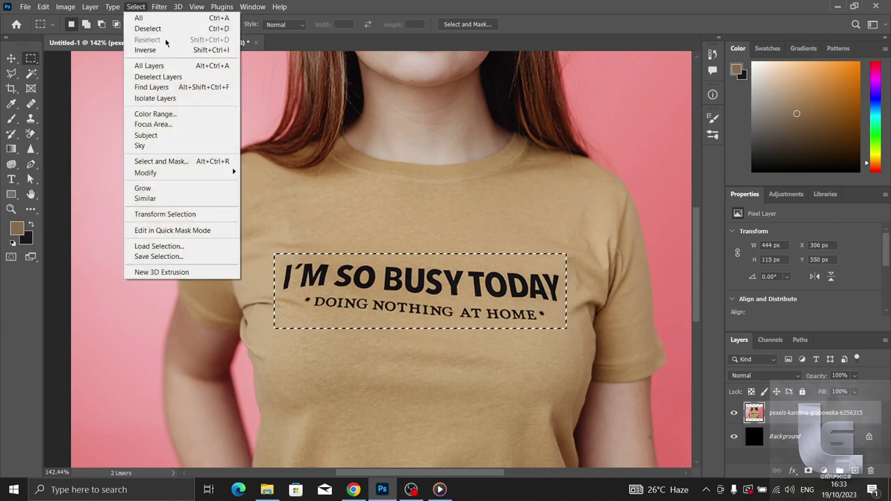
pyautogui.click(174, 115)
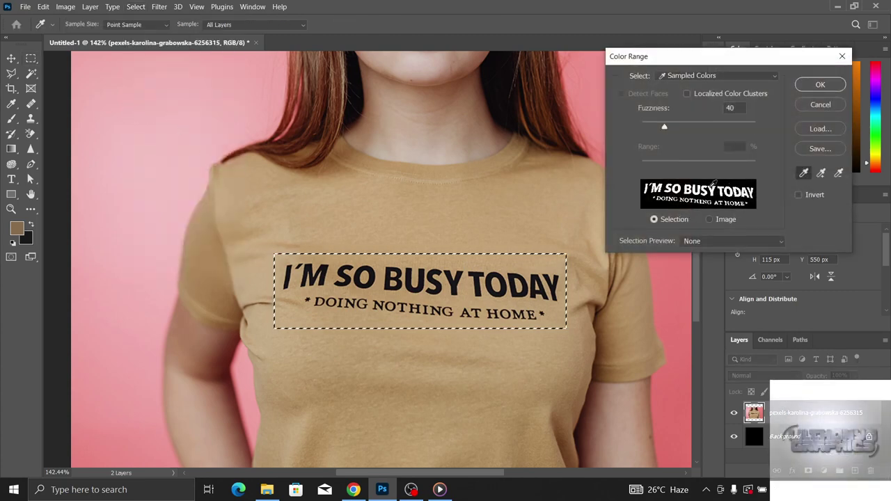
pyautogui.click(480, 311)
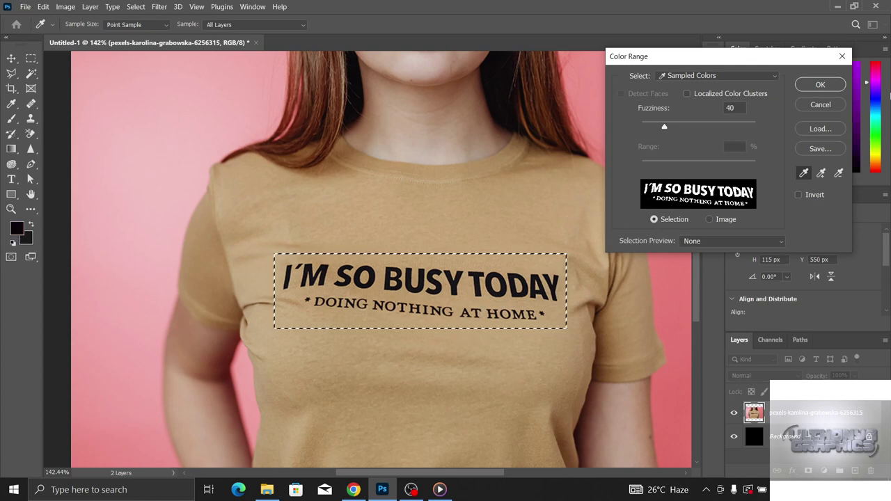
pyautogui.click(824, 85)
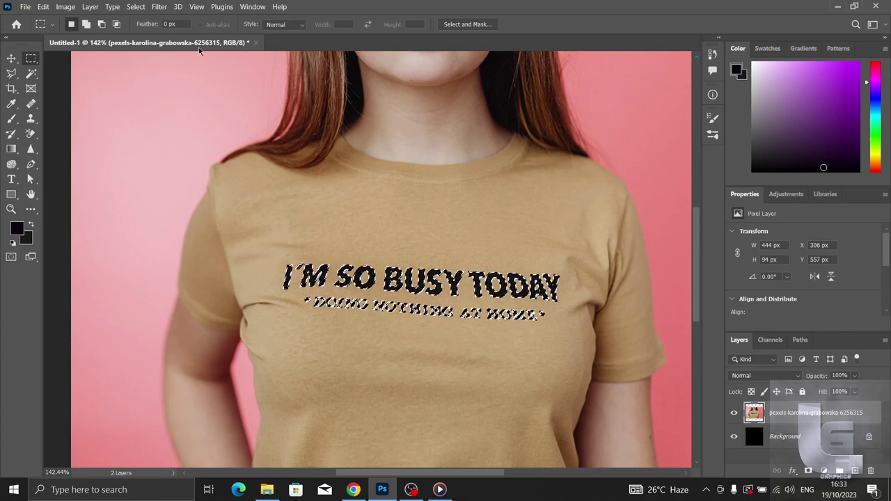
# Expand the lettering selection by 3 pixels to 450 × 100 px
pyautogui.click(136, 6)
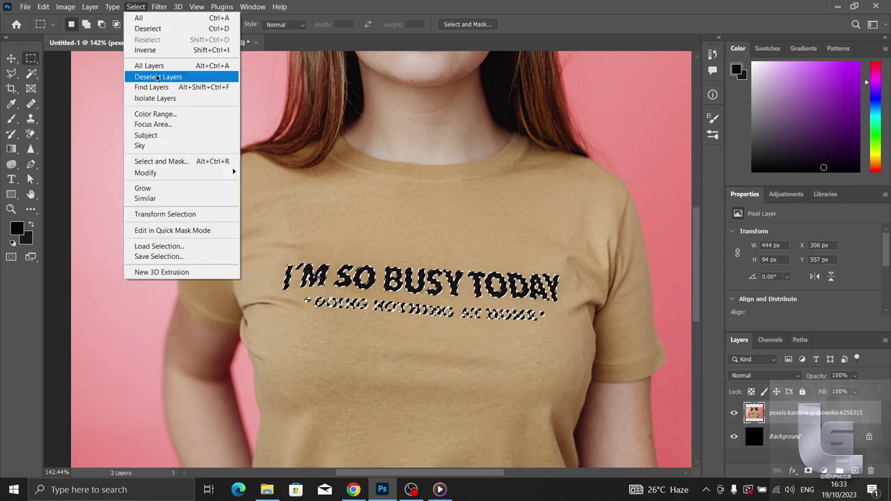
pyautogui.moveTo(145, 172)
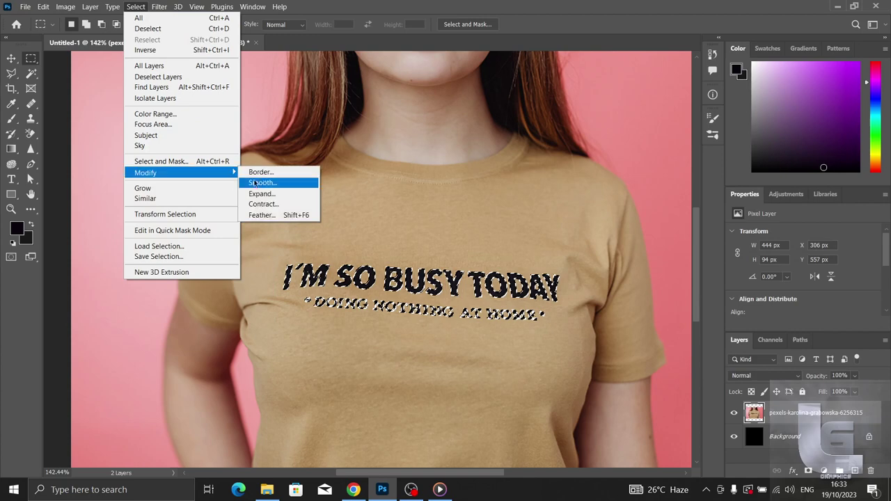
pyautogui.click(262, 194)
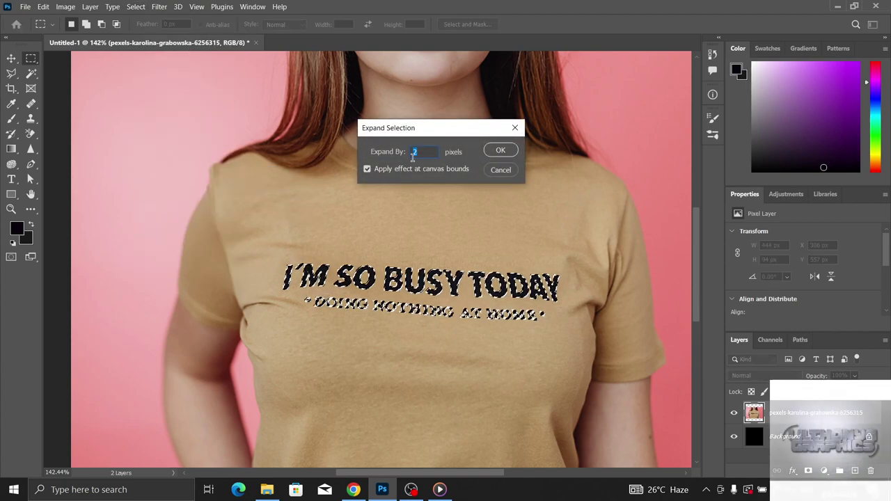
pyautogui.write('3')
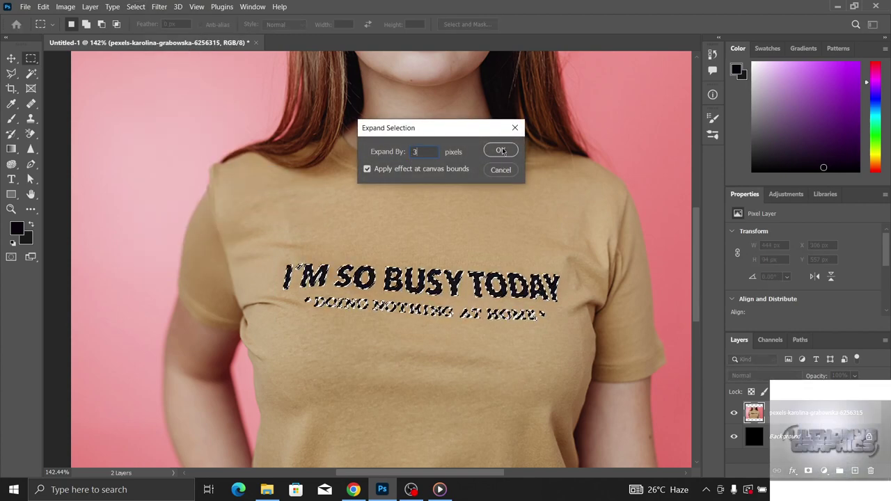
pyautogui.click(500, 151)
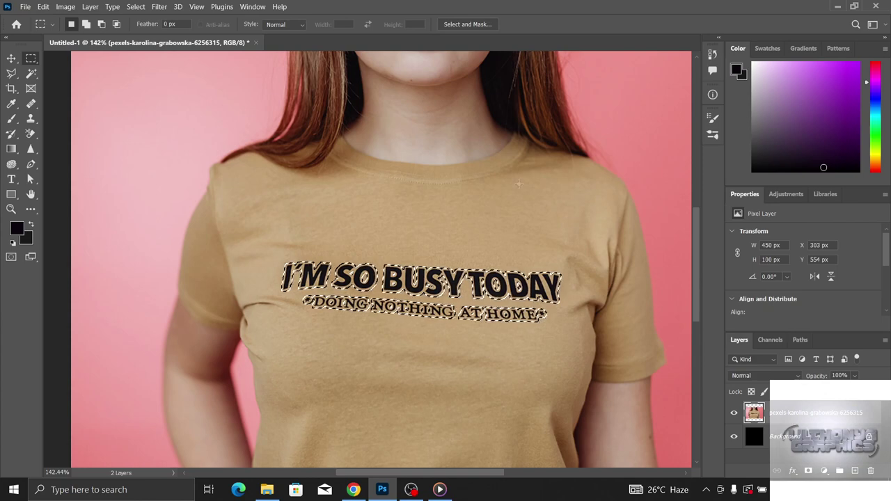
# Delete and content-aware fill the slogan, then undo to restore the lettering
pyautogui.rightClick(439, 293)
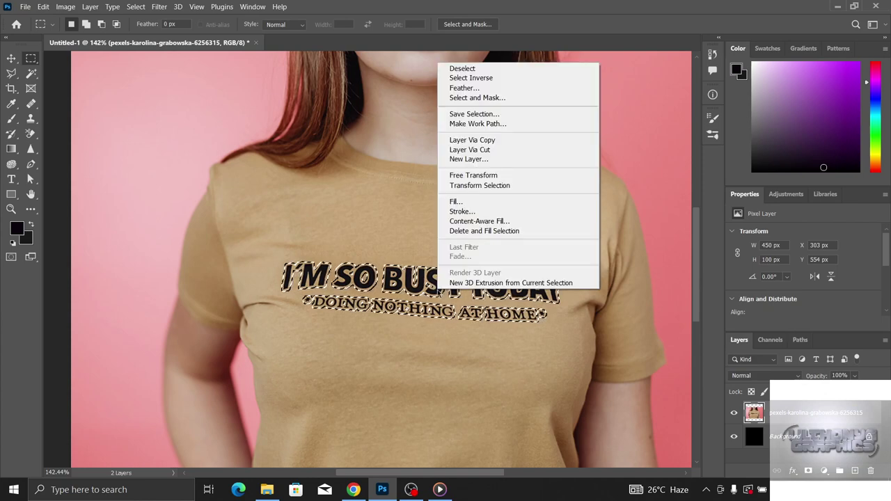
pyautogui.click(489, 230)
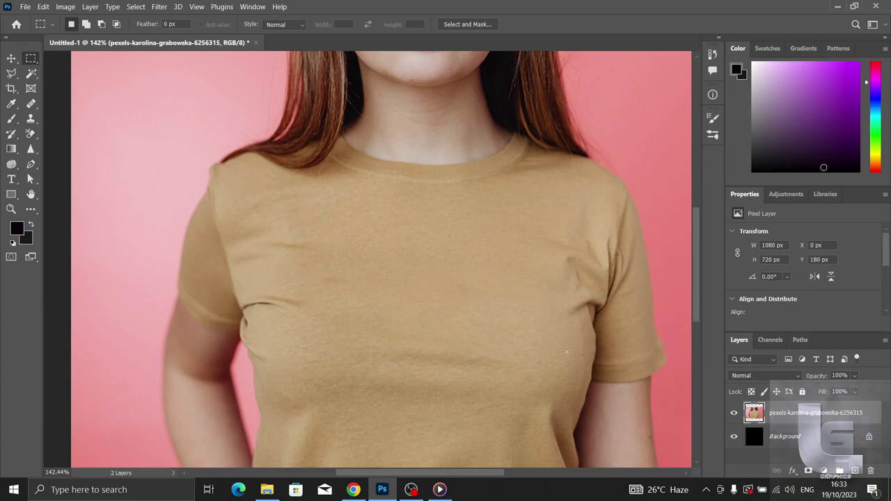
pyautogui.hotkey('ctrl', 'z')
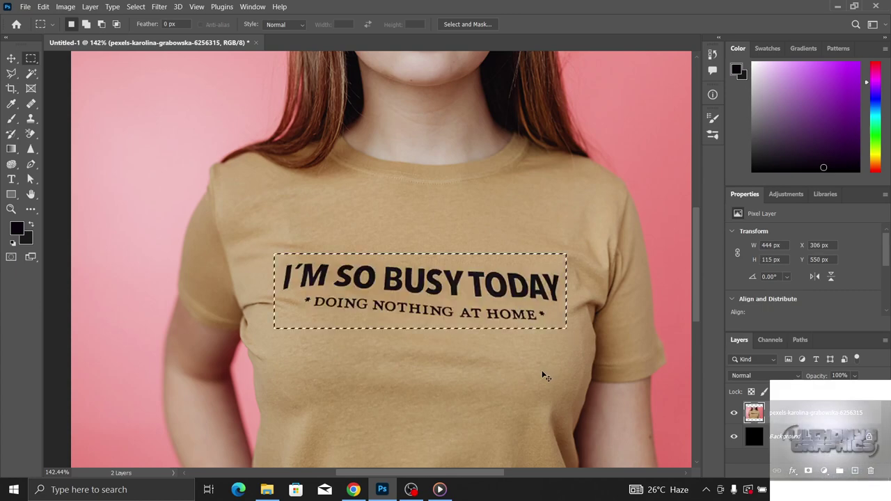
pyautogui.hotkey('ctrl', 'd')
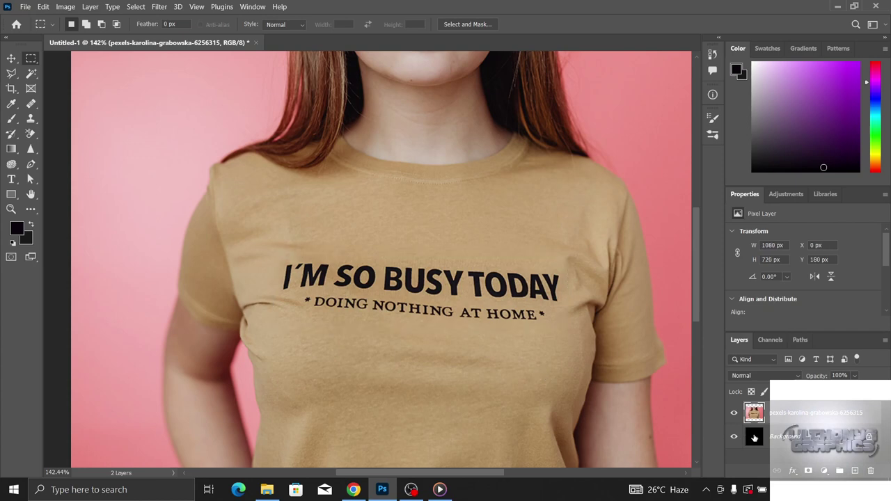
pyautogui.rightClick(794, 418)
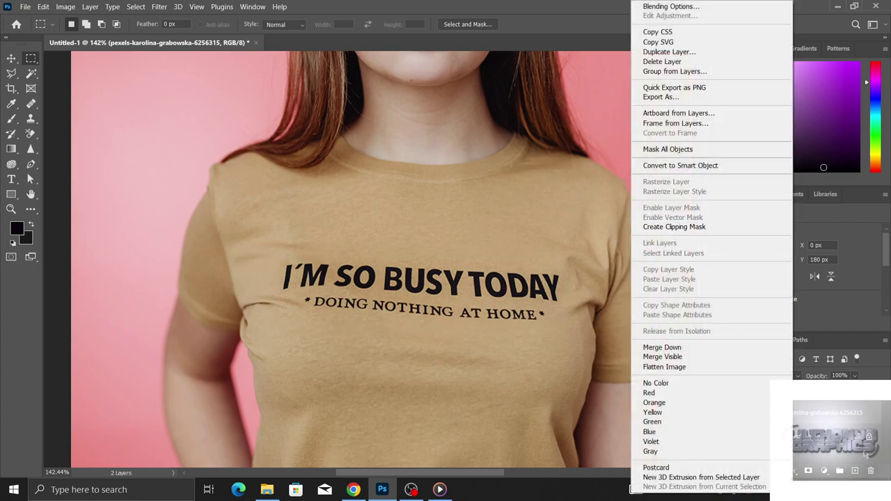
pyautogui.click(856, 418)
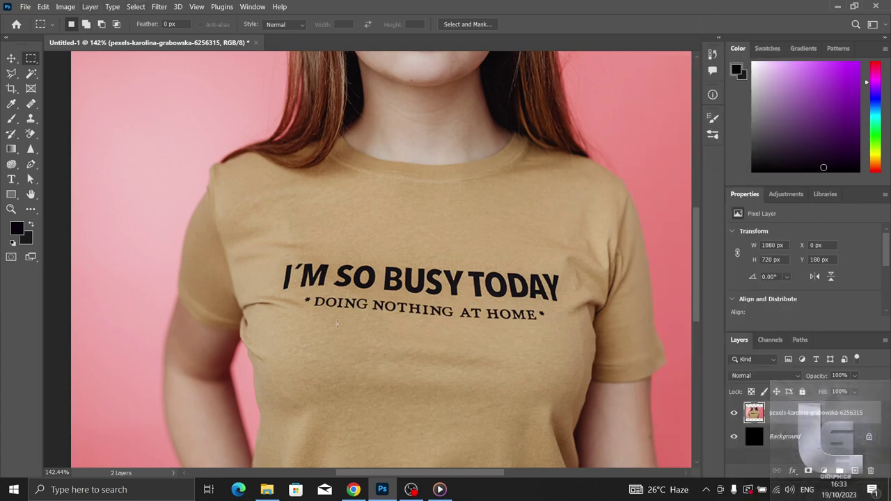
pyautogui.moveTo(276, 255); pyautogui.dragTo(569, 329)
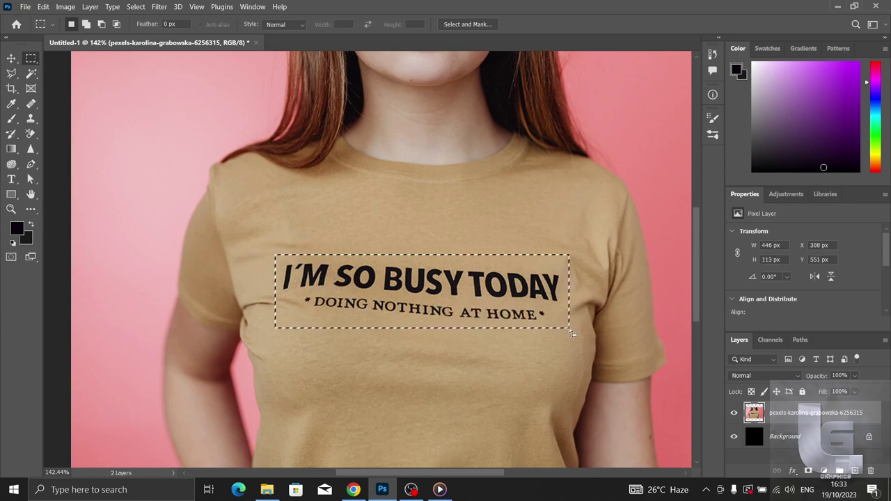
# Open Color Range, previewing the slogan's dark lettering at fuzziness 40
pyautogui.click(138, 7)
pyautogui.click(138, 7)
pyautogui.click(159, 7)
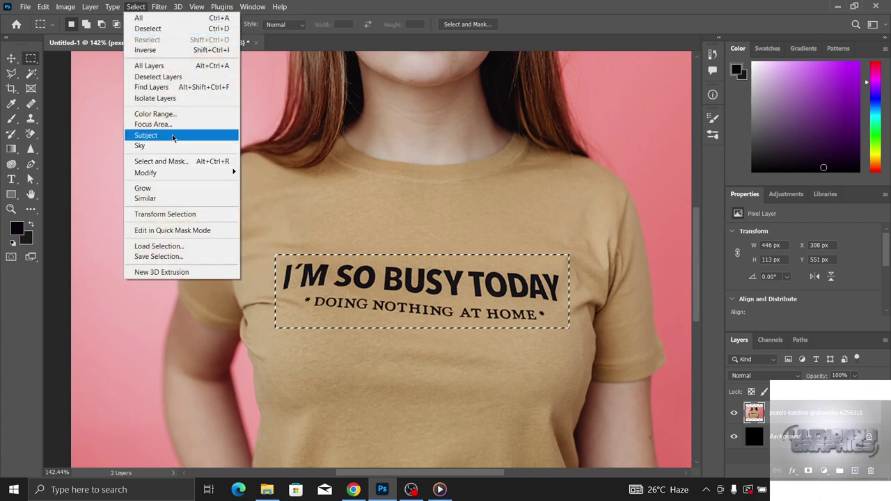
pyautogui.click(157, 115)
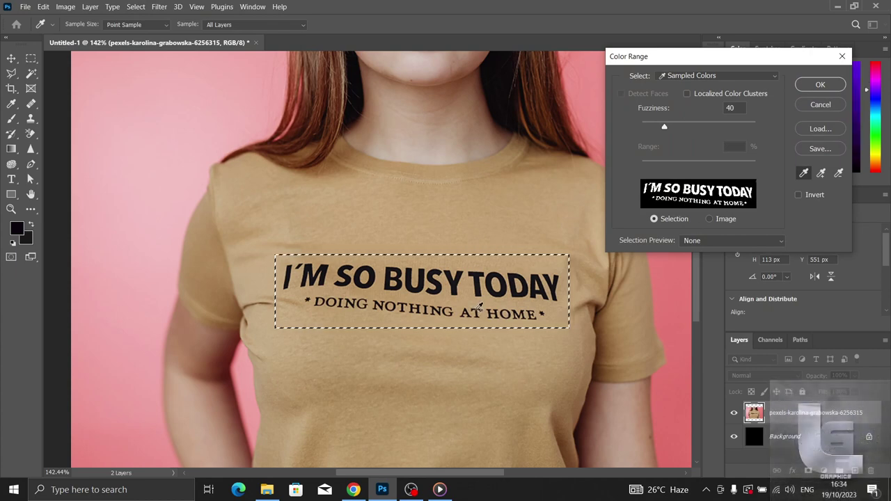
# Confirm the lettering selection and expand it by 3 pixels to 452 × 103 px
pyautogui.click(814, 85)
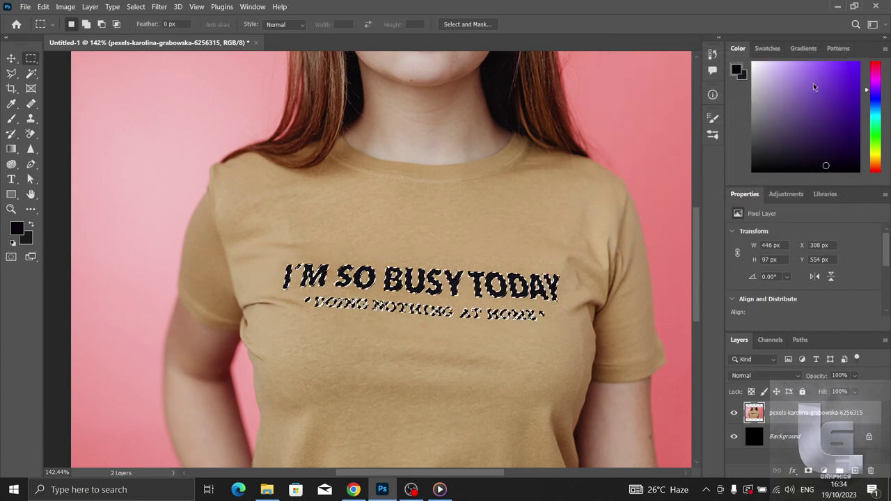
pyautogui.click(135, 7)
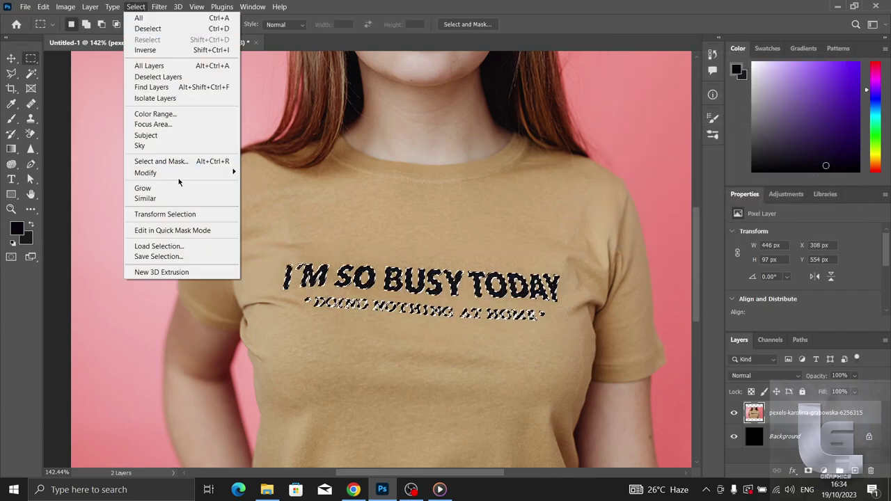
pyautogui.moveTo(145, 173)
pyautogui.click(268, 192)
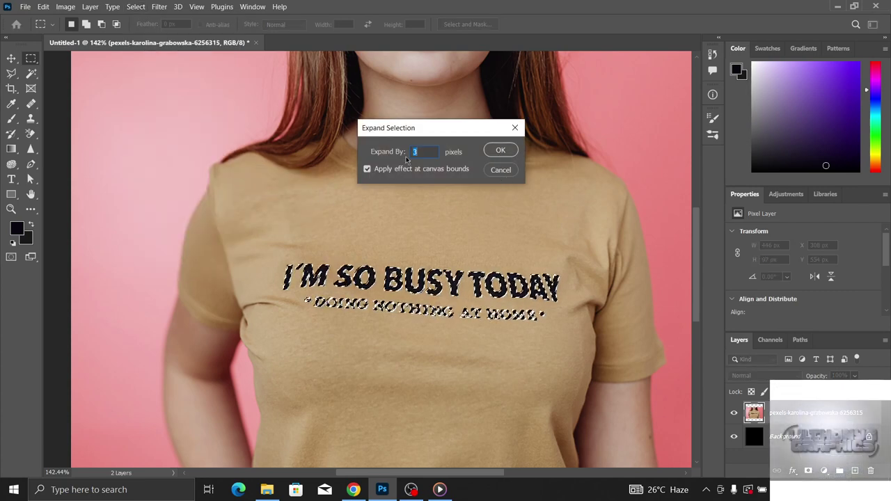
pyautogui.click(501, 152)
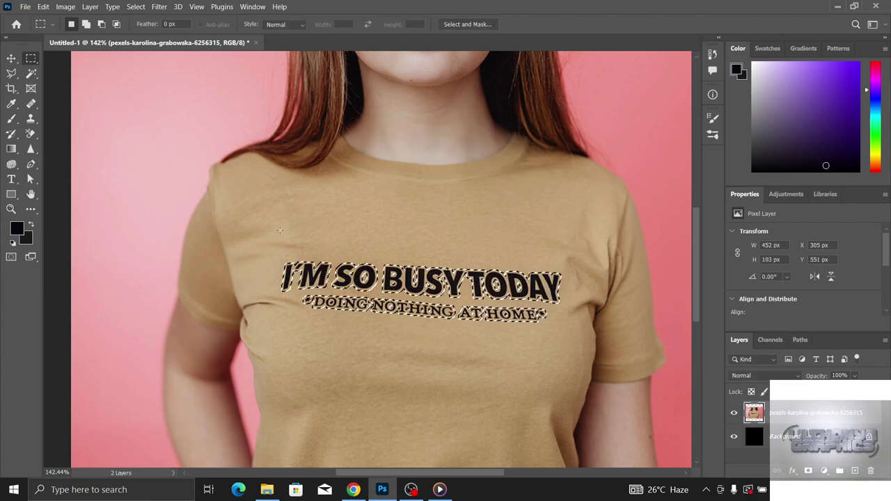
pyautogui.click(31, 105)
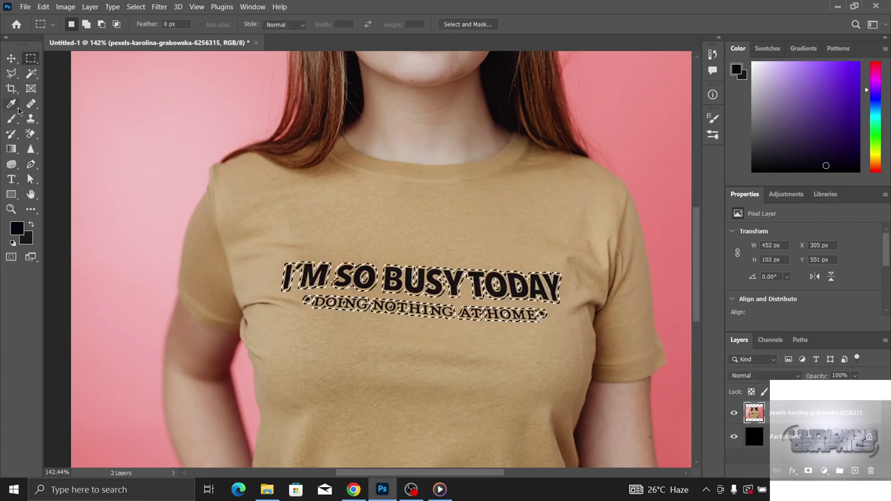
# Patch the slogan with plain fabric dragged from below, then deselect
pyautogui.rightClick(30, 112)
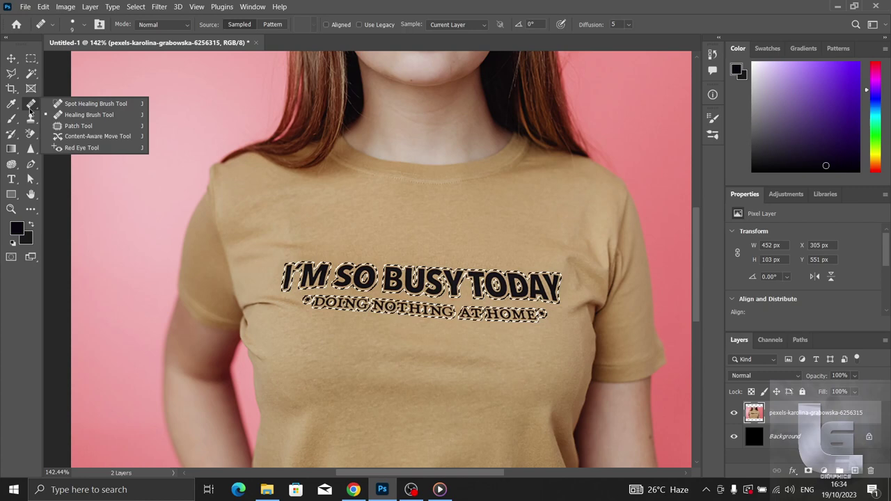
pyautogui.click(76, 126)
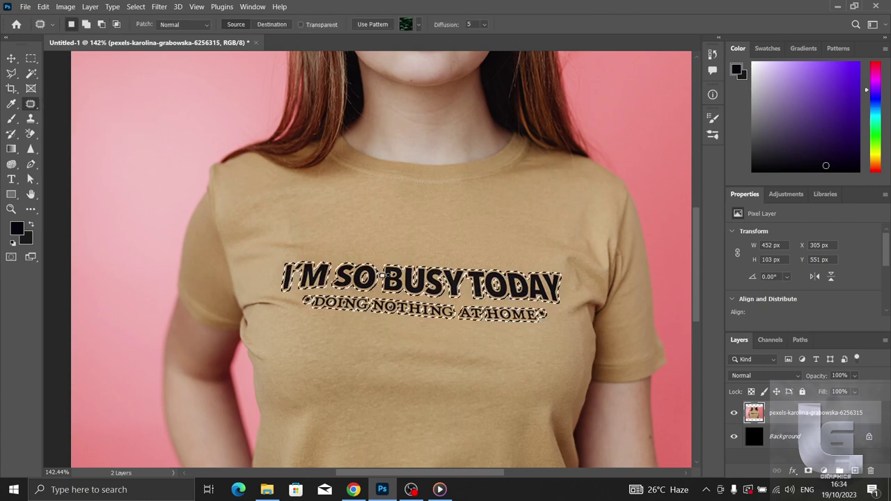
pyautogui.moveTo(377, 284); pyautogui.dragTo(377, 369)
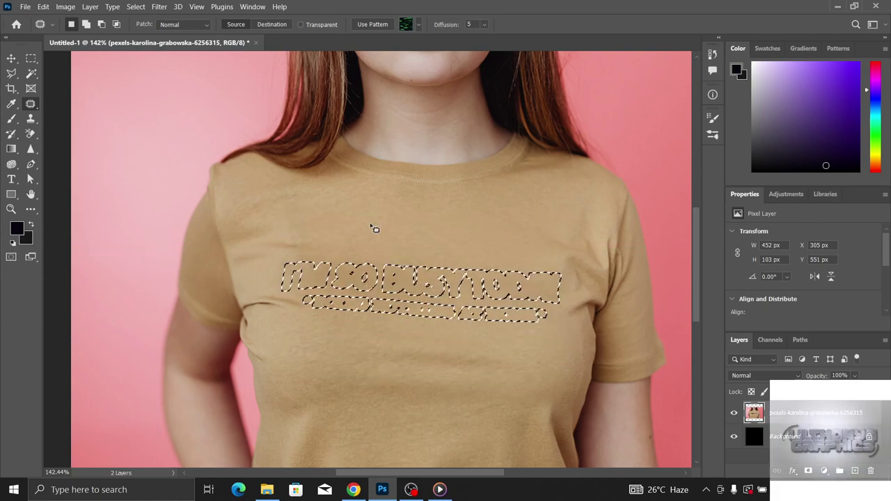
pyautogui.hotkey('ctrl', 'd')
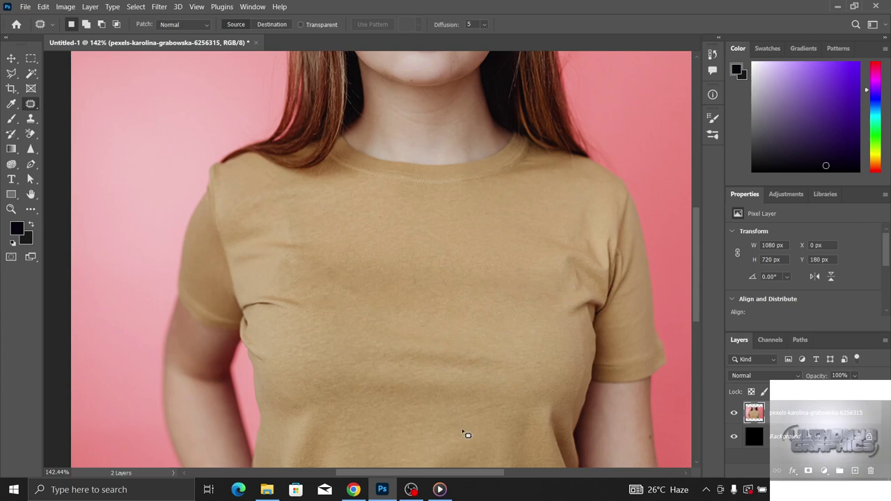
# Undo the patch to restore the printed slogan and clear the selection
pyautogui.hotkey('ctrl', 'z')
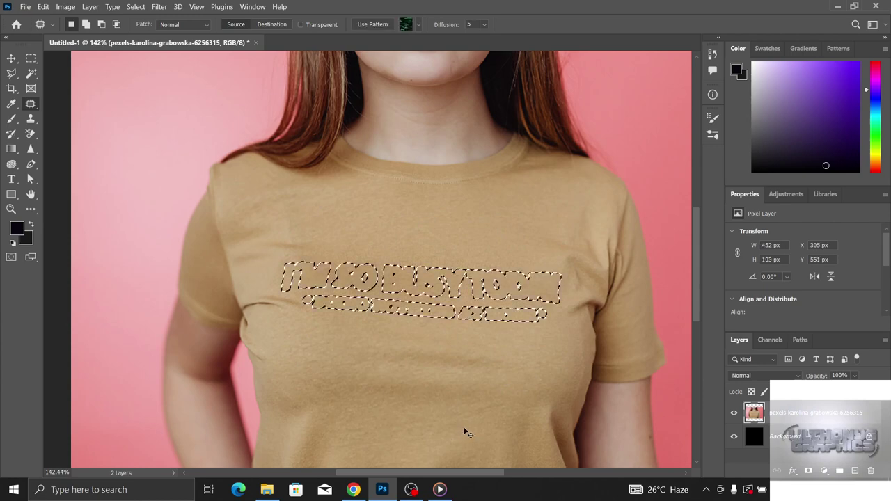
pyautogui.hotkey('ctrl', 'z')
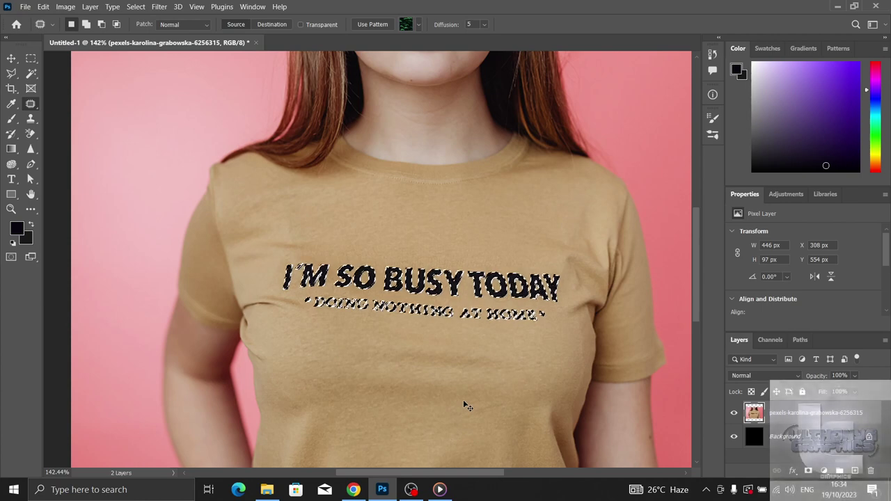
pyautogui.hotkey('ctrl', 'd')
pyautogui.rightClick(802, 418)
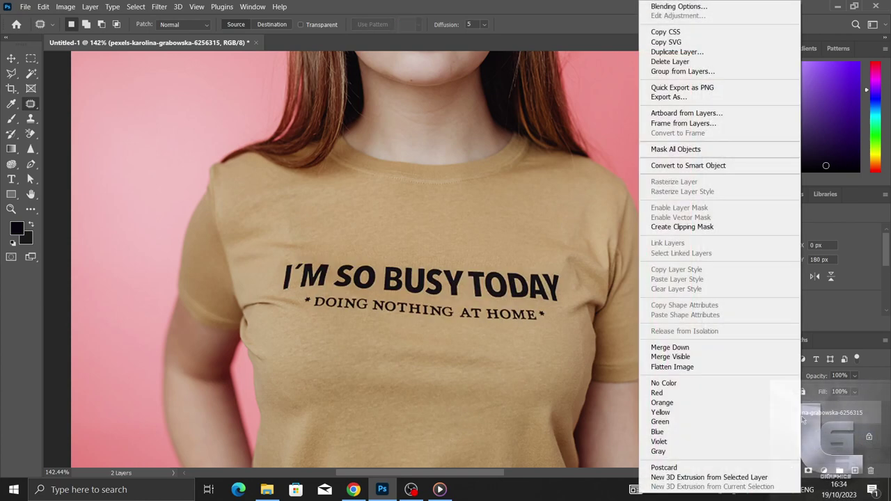
pyautogui.click(511, 295)
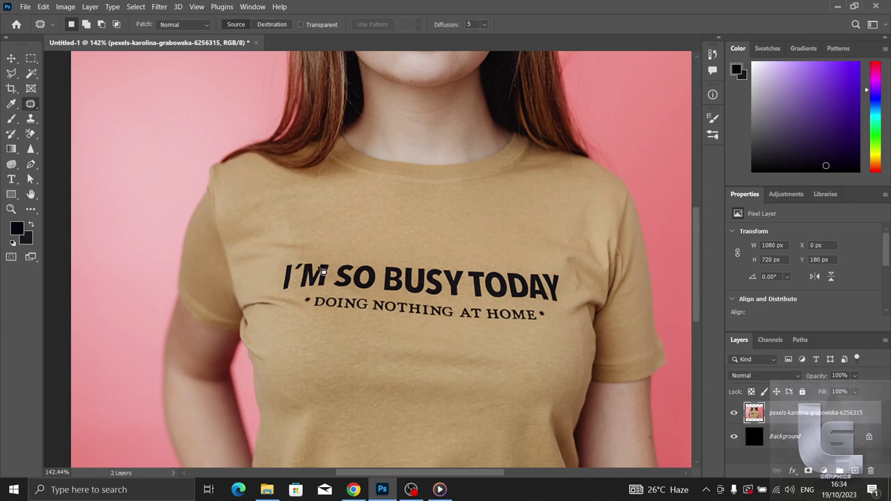
# Marquee the slogan and narrow it with Color Range to just the dark letters
pyautogui.press('m')
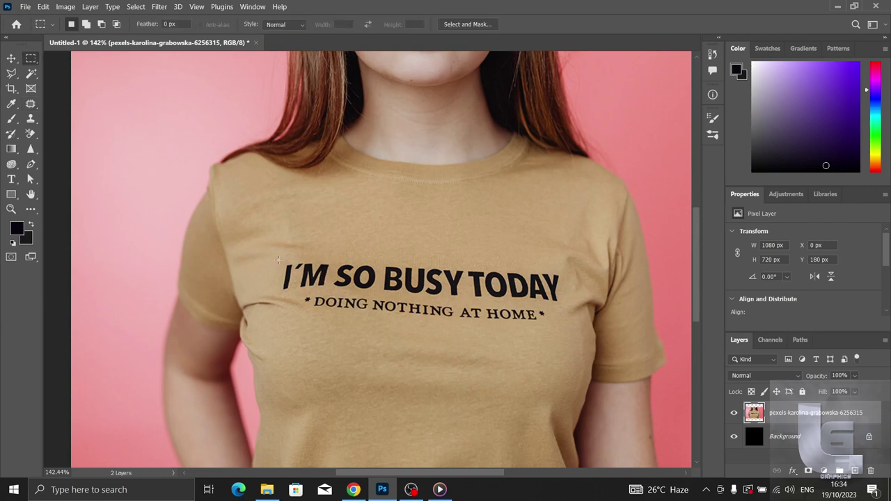
pyautogui.moveTo(278, 260); pyautogui.dragTo(566, 325)
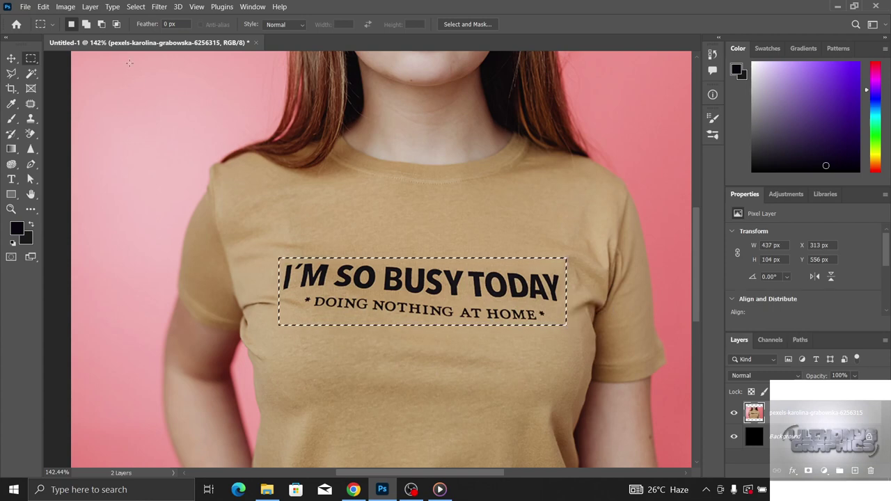
pyautogui.click(136, 6)
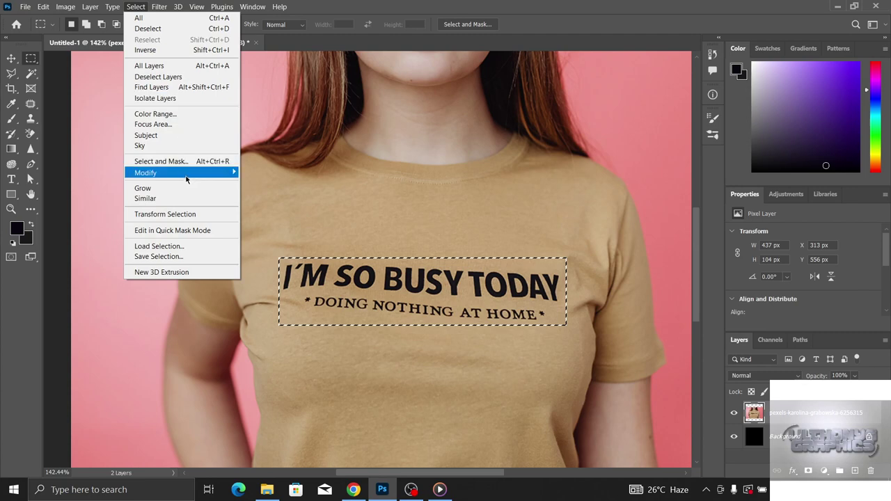
pyautogui.moveTo(182, 172)
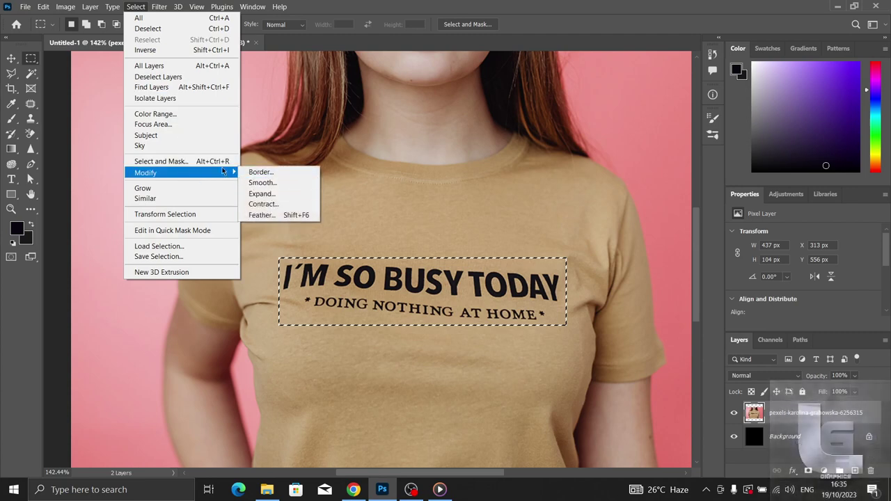
pyautogui.click(169, 114)
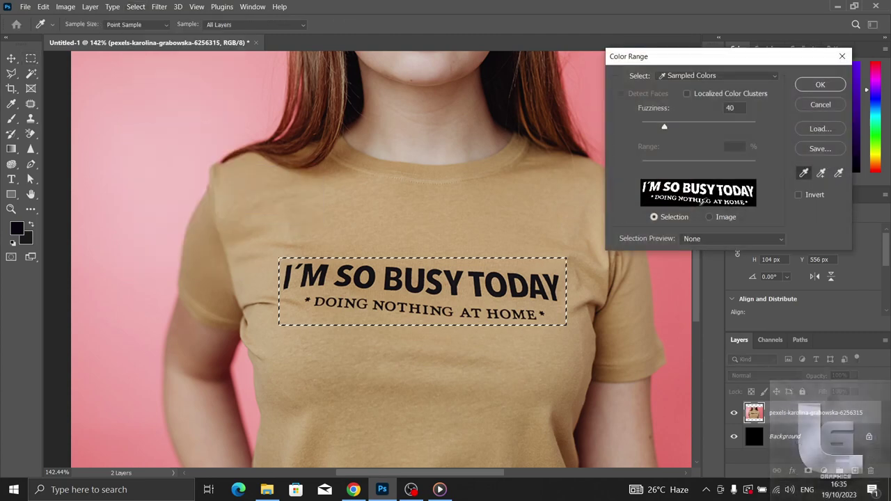
pyautogui.click(444, 285)
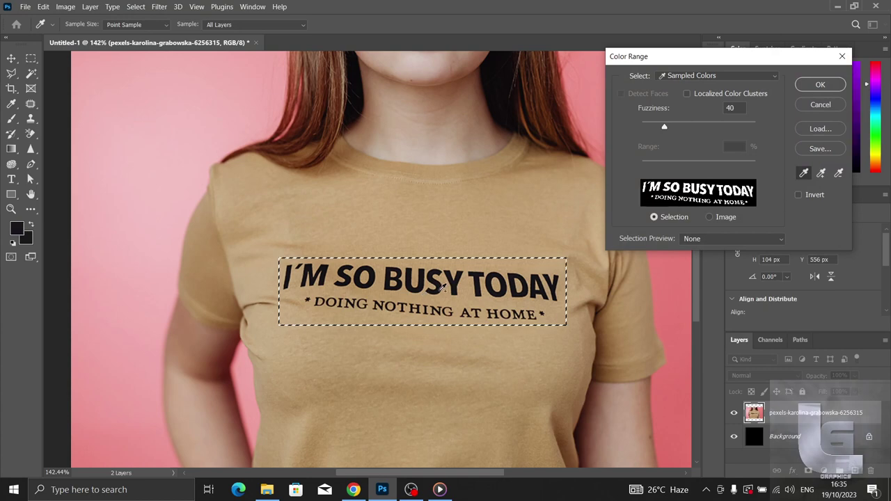
pyautogui.click(820, 85)
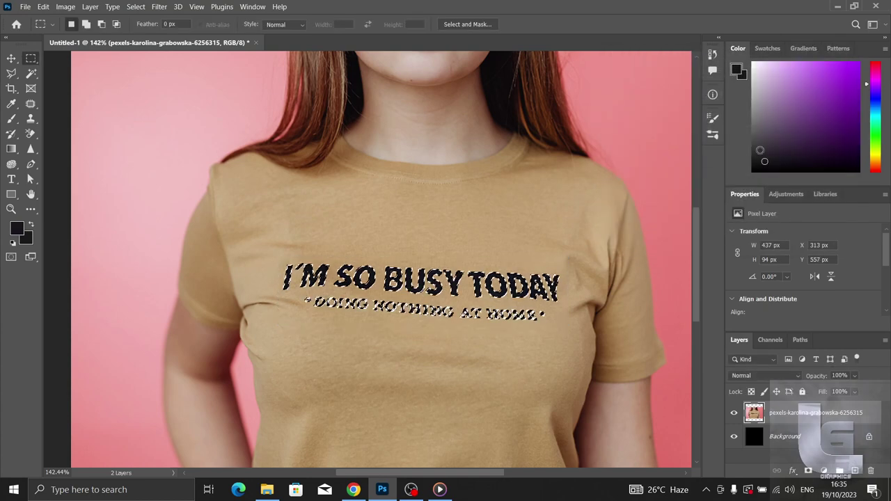
# Expand the letter selection by 3 pixels to 443 × 100 px
pyautogui.click(135, 6)
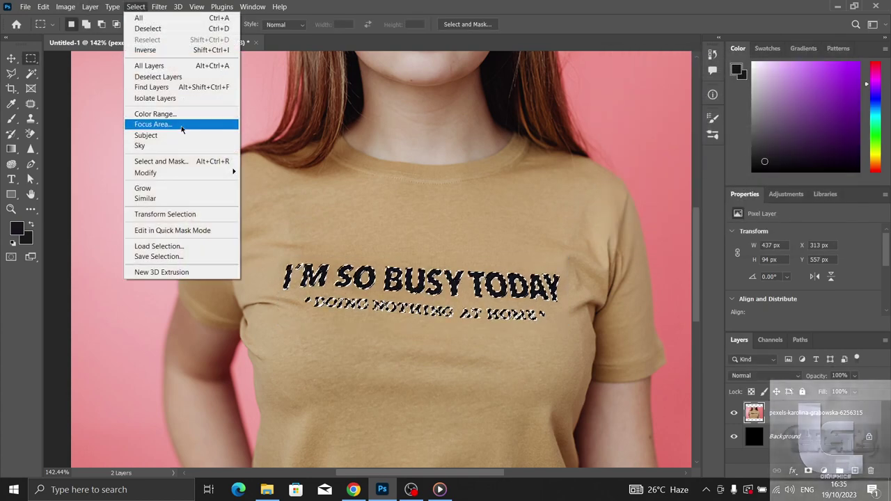
pyautogui.moveTo(146, 173)
pyautogui.click(259, 193)
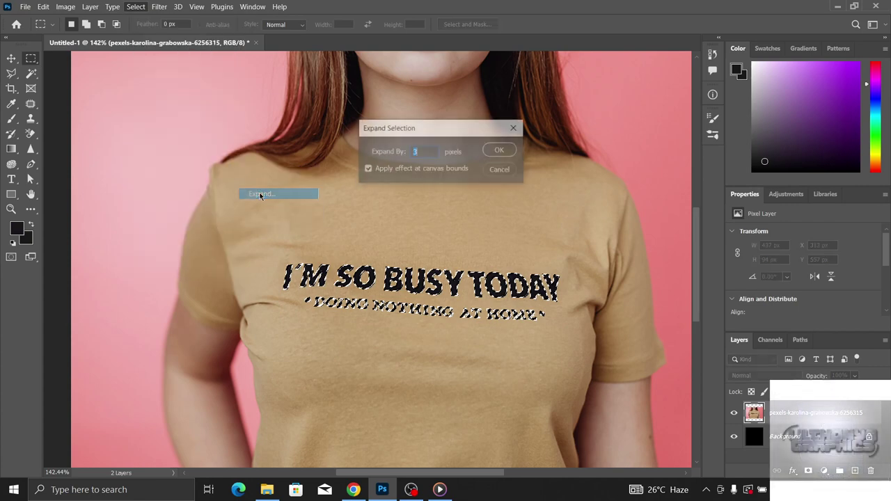
pyautogui.click(499, 150)
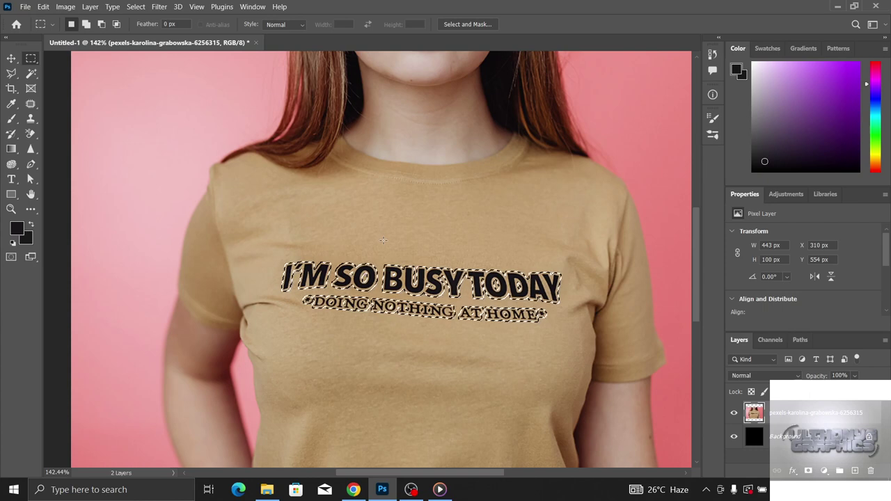
# Clone Stamp plain tan fabric over both slogan lines, then deselect and blend leftover marks
pyautogui.click(31, 118)
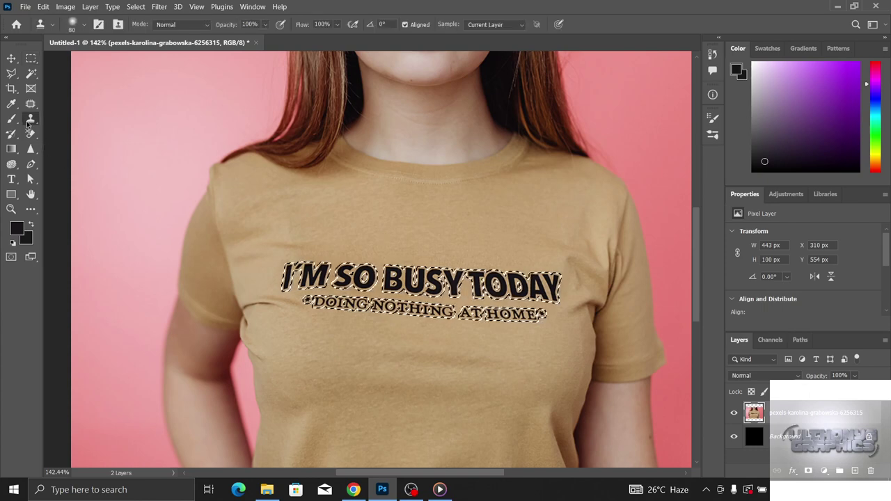
pyautogui.rightClick(31, 118)
pyautogui.click(76, 120)
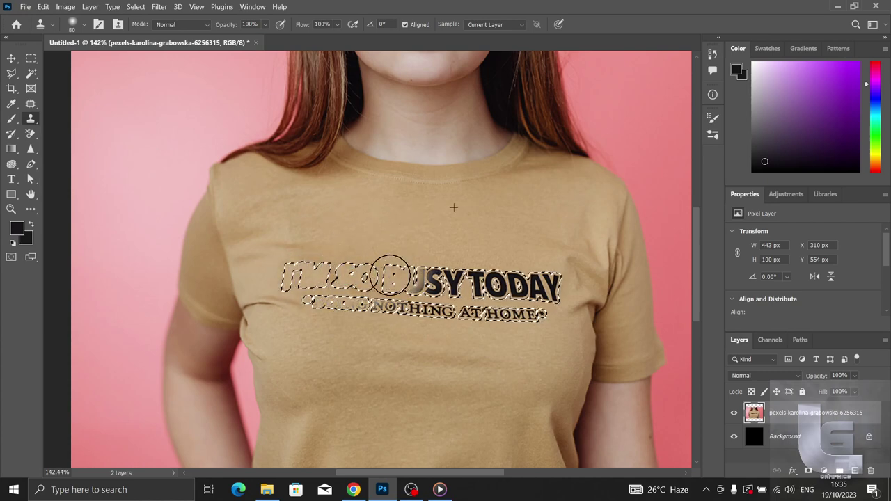
pyautogui.moveTo(462, 273)
pyautogui.mouseDown()
pyautogui.moveTo(534, 295)
pyautogui.moveTo(472, 315)
pyautogui.moveTo(415, 310)
pyautogui.mouseUp()
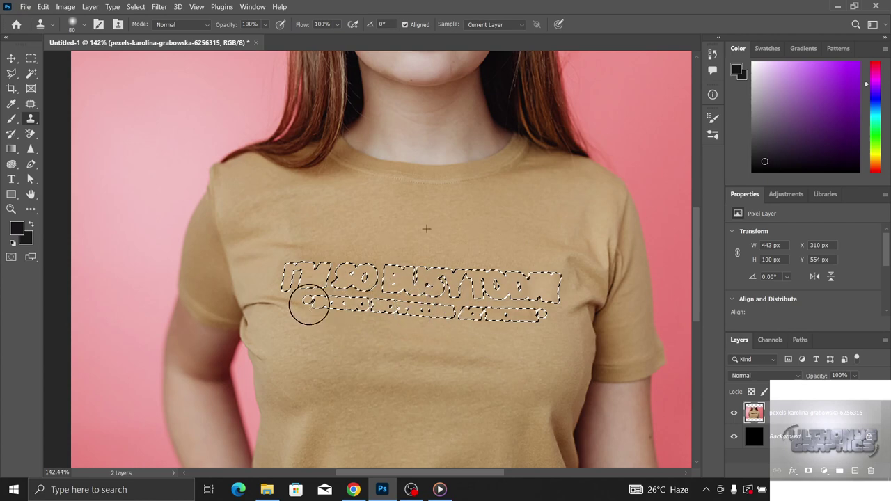
pyautogui.moveTo(380, 273); pyautogui.dragTo(397, 277)
pyautogui.moveTo(507, 263)
pyautogui.mouseDown()
pyautogui.moveTo(527, 298)
pyautogui.moveTo(485, 308)
pyautogui.moveTo(457, 243)
pyautogui.moveTo(543, 276)
pyautogui.moveTo(493, 292)
pyautogui.moveTo(414, 281)
pyautogui.mouseUp()
pyautogui.hotkey('ctrl', 'd')
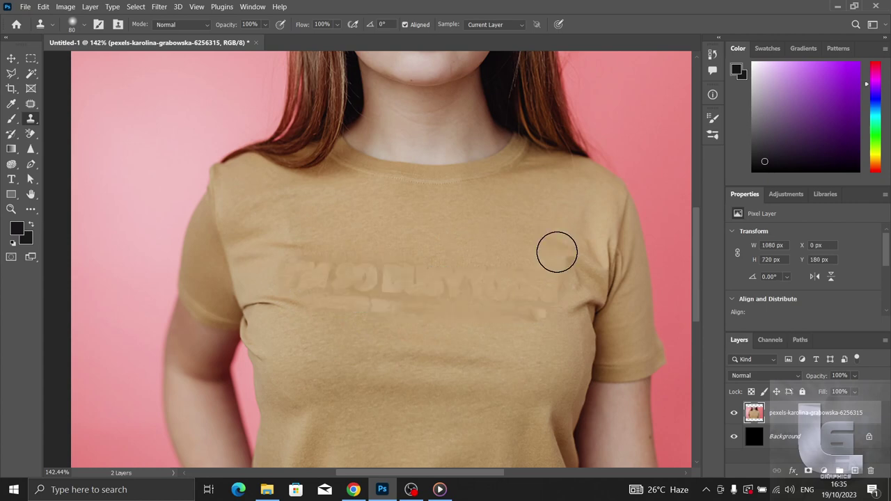
pyautogui.moveTo(557, 252)
pyautogui.mouseDown()
pyautogui.moveTo(387, 294)
pyautogui.moveTo(380, 288)
pyautogui.moveTo(392, 297)
pyautogui.moveTo(334, 278)
pyautogui.moveTo(368, 280)
pyautogui.moveTo(383, 299)
pyautogui.moveTo(429, 298)
pyautogui.mouseUp()
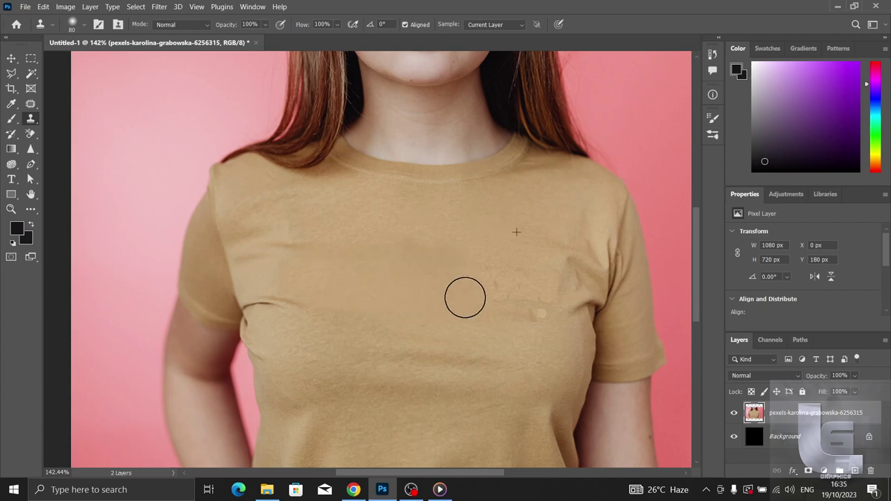